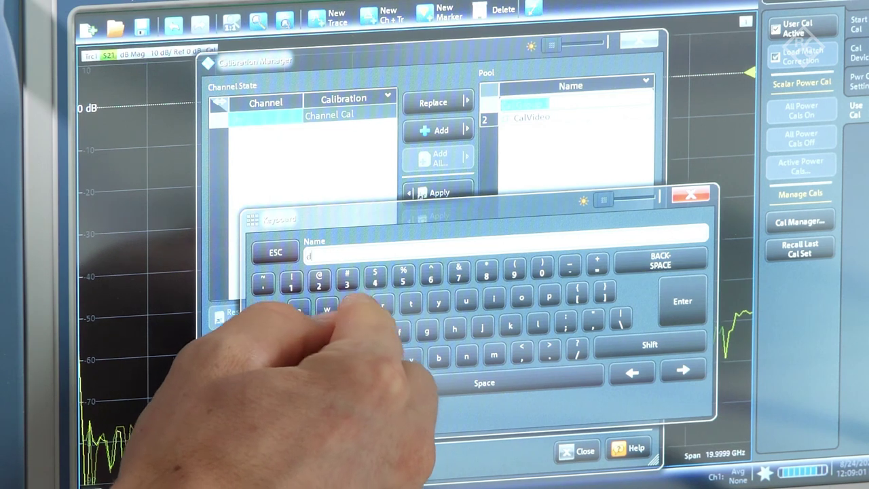
# - Store the calibration in the pool as 'demo', apply it to the channel, and close the Calibration Manager
pyautogui.write('emo')
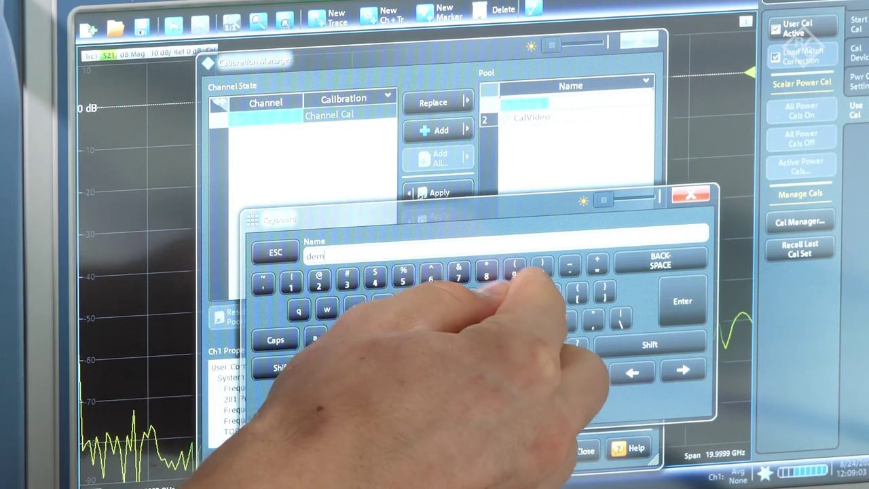
pyautogui.click(677, 296)
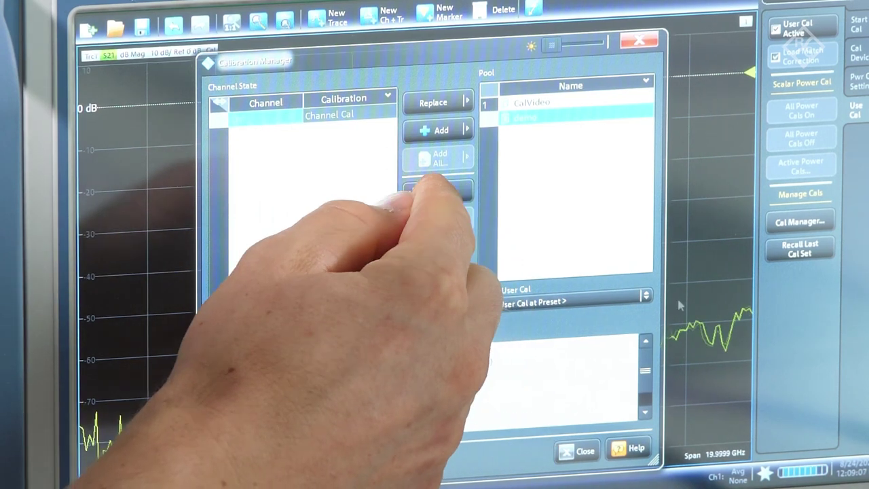
pyautogui.click(438, 192)
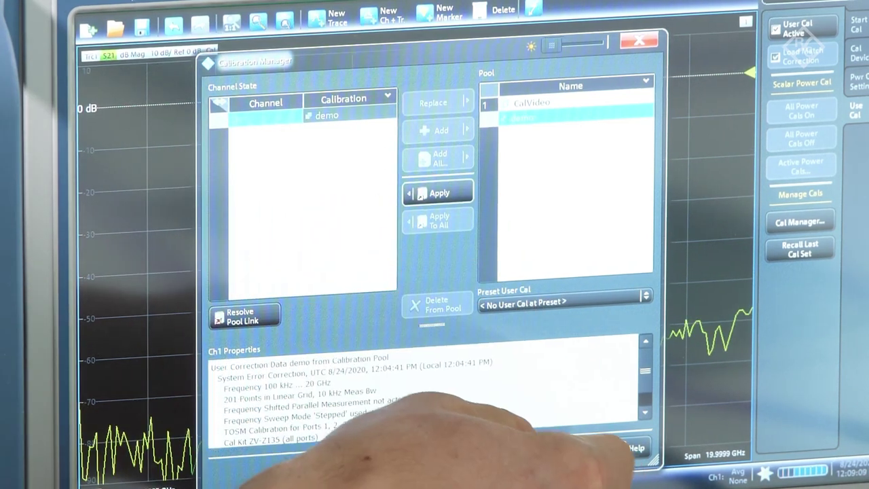
pyautogui.click(577, 450)
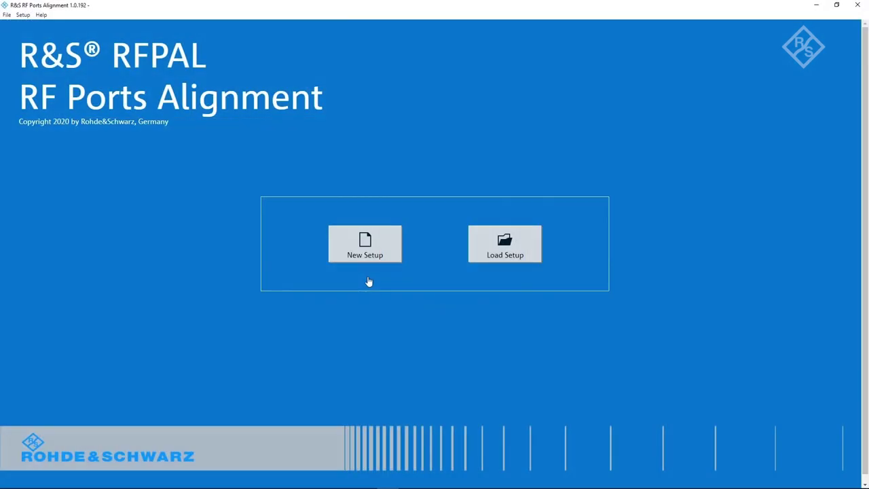
# - Create a new setup file named DemoVideo
pyautogui.click(367, 256)
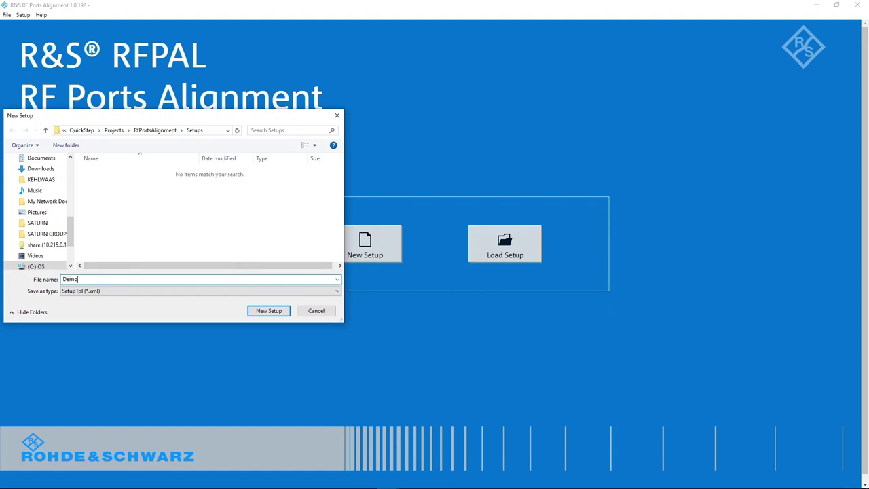
pyautogui.write('DemoVideo')
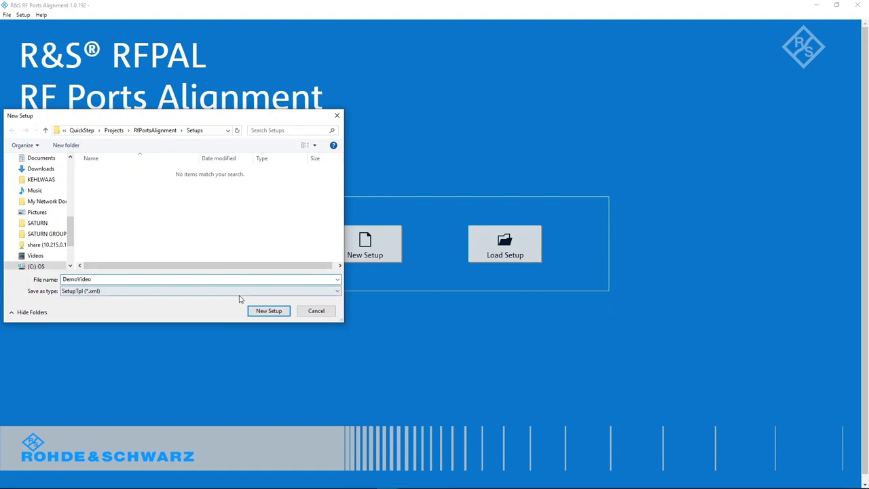
pyautogui.click(262, 312)
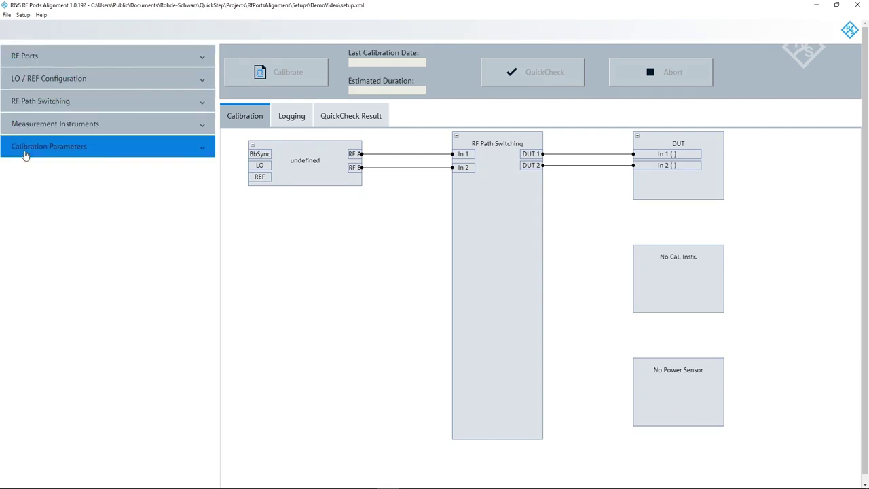
# - Assign the SMW_master instrument to RF port 1 after checking its connection
pyautogui.click(52, 63)
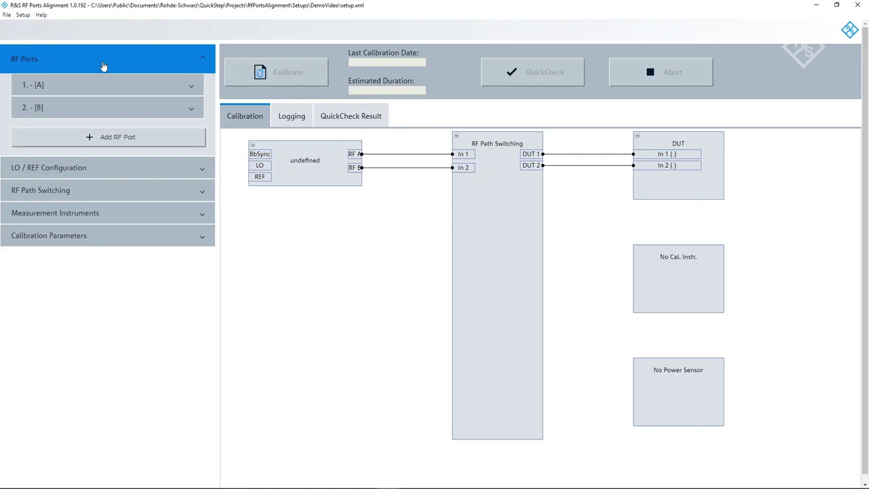
pyautogui.click(195, 84)
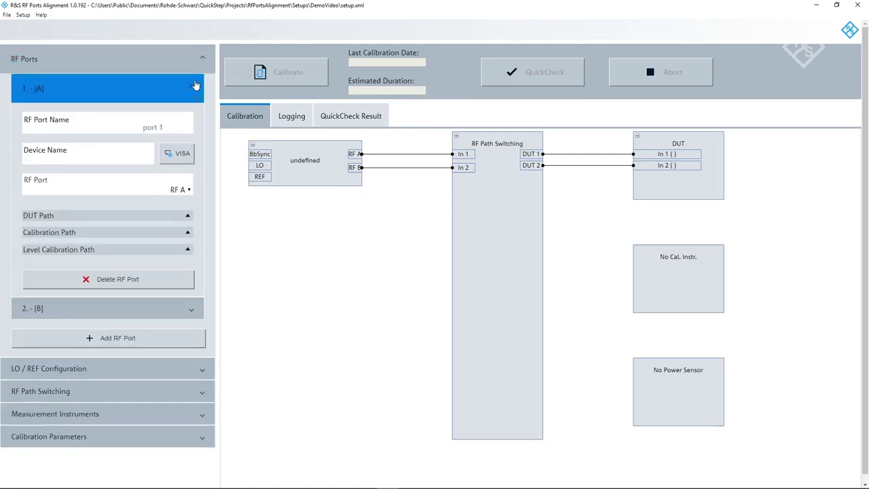
pyautogui.click(178, 153)
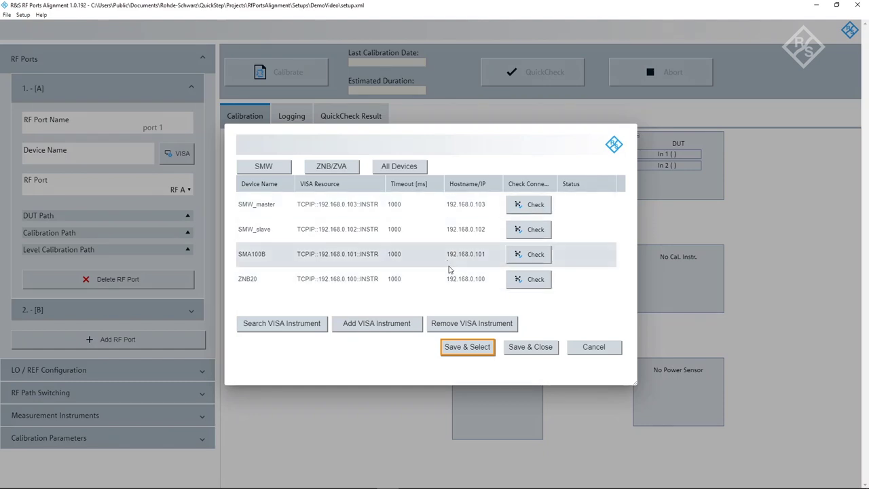
pyautogui.click(516, 206)
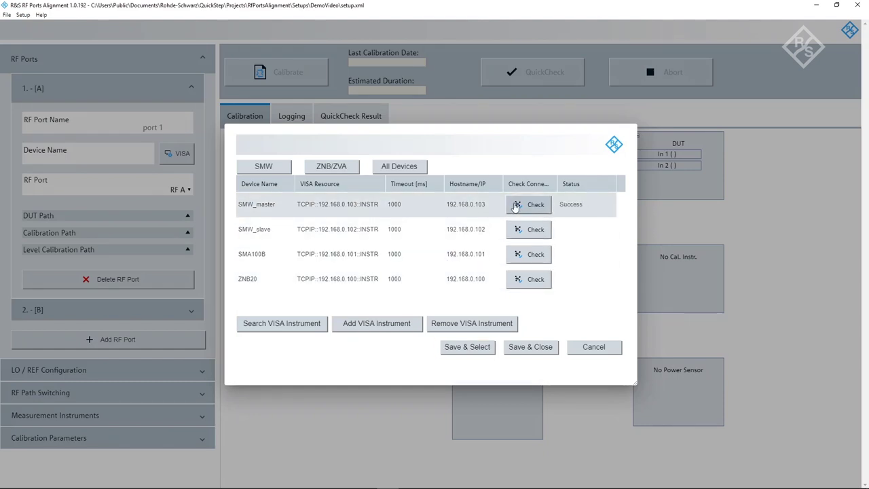
pyautogui.click(480, 347)
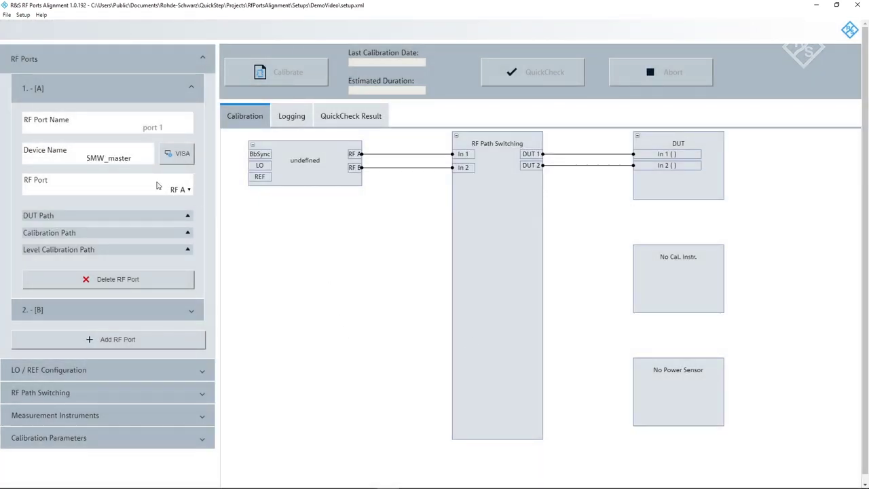
pyautogui.click(175, 97)
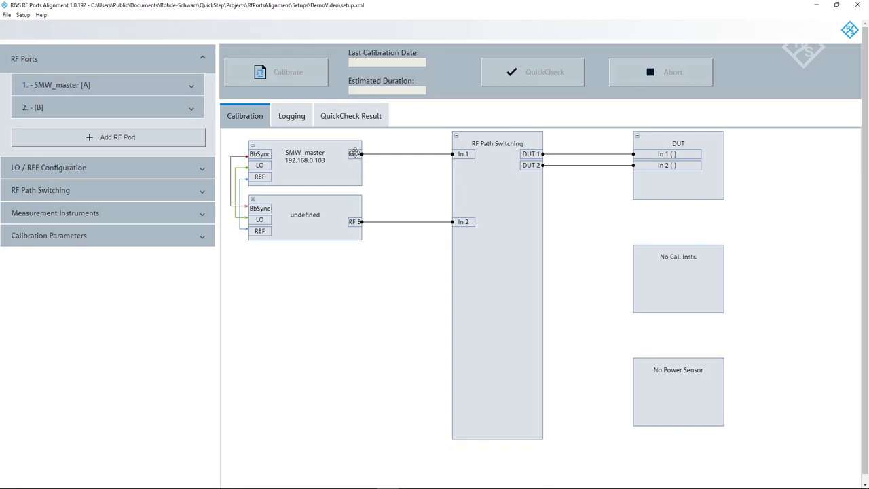
# - Assign SMW_master to RF port 2 with its RF output set to RF B
pyautogui.click(154, 113)
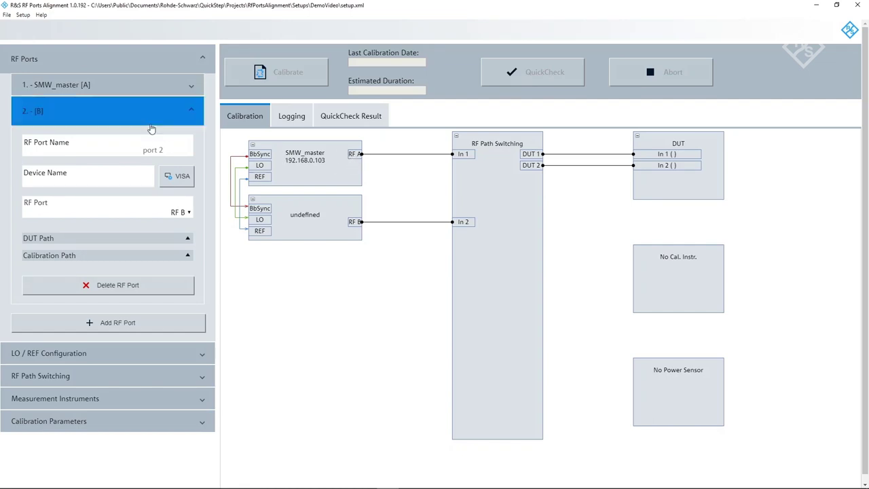
pyautogui.click(173, 175)
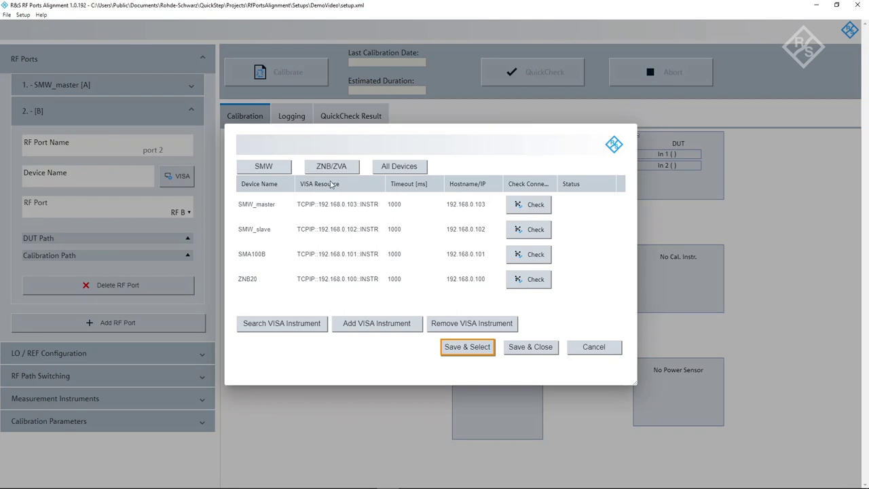
pyautogui.click(384, 202)
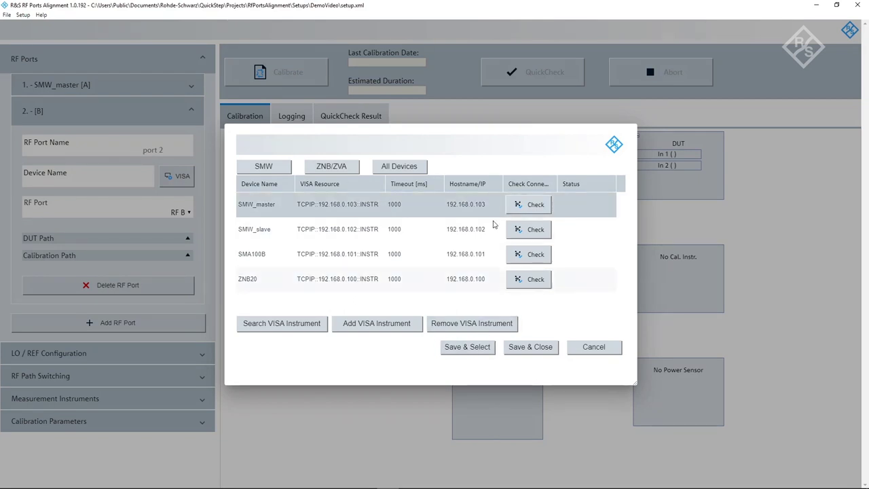
pyautogui.click(478, 354)
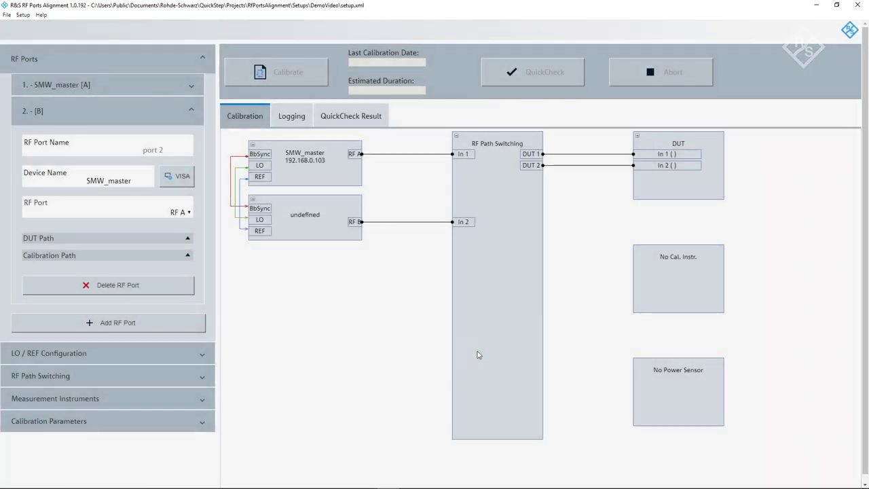
pyautogui.click(187, 213)
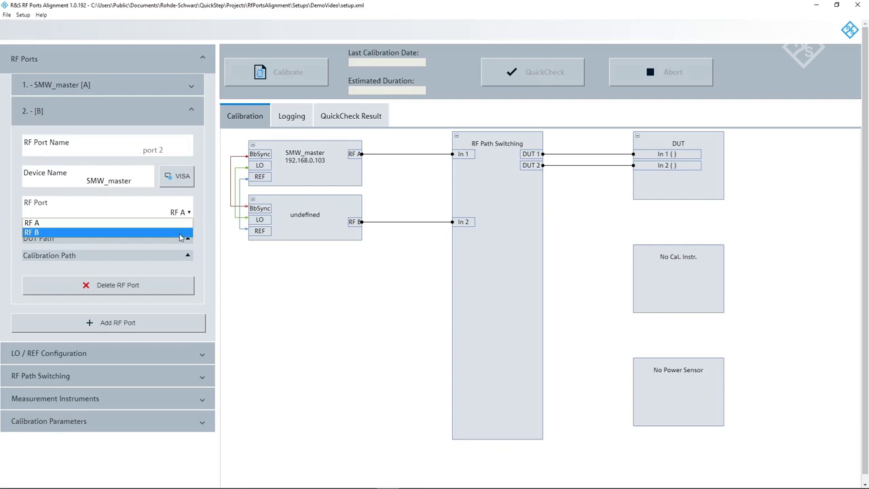
pyautogui.click(180, 235)
pyautogui.click(177, 112)
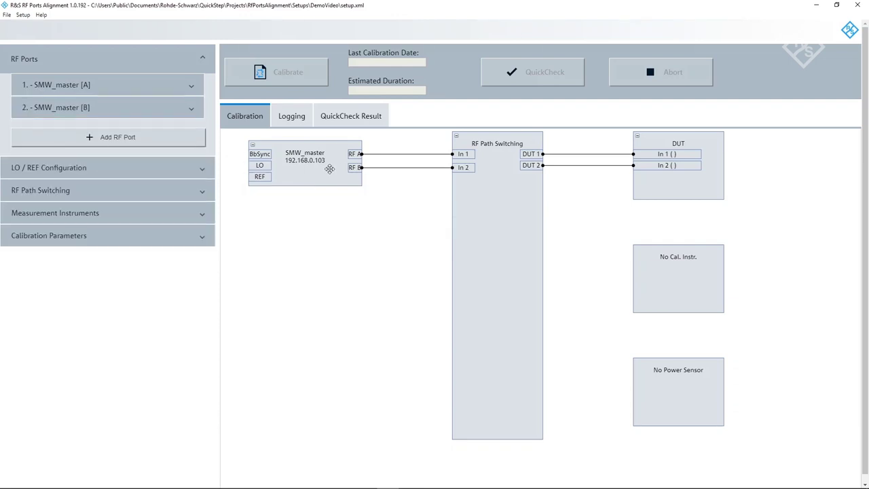
# - Add RF port 3 and assign it to SMW_slave on RF A
pyautogui.click(139, 141)
pyautogui.click(133, 161)
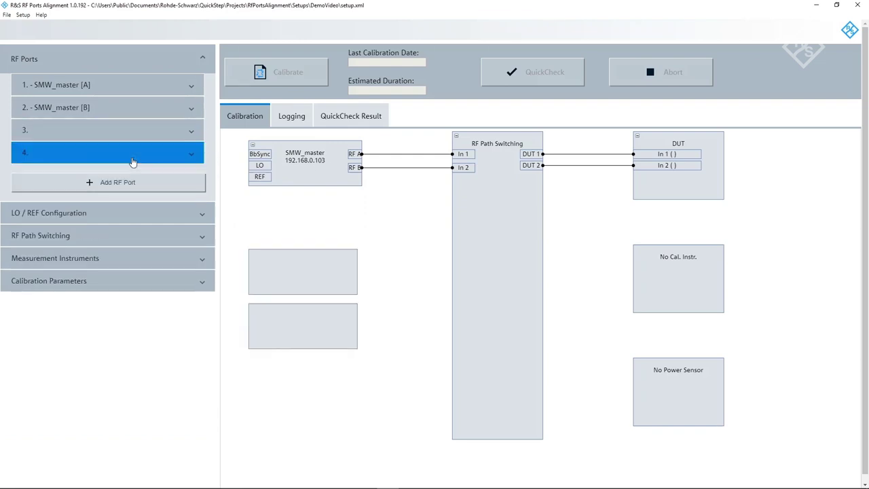
pyautogui.click(155, 130)
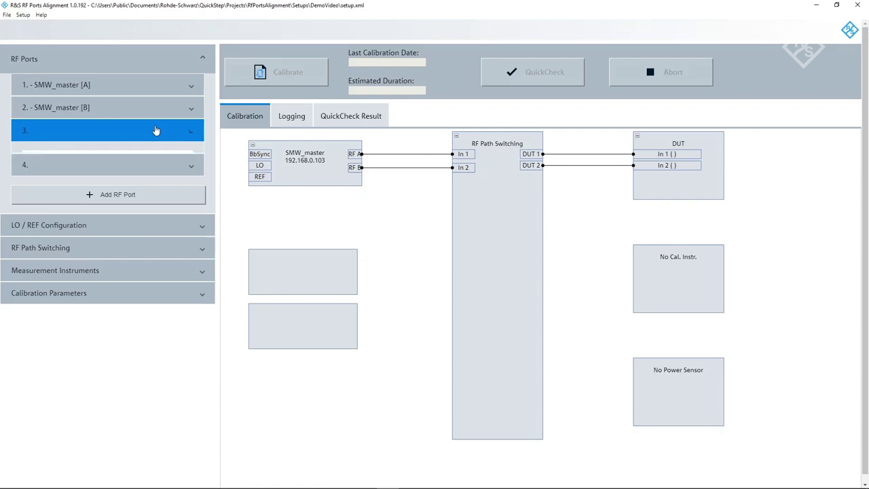
pyautogui.click(182, 200)
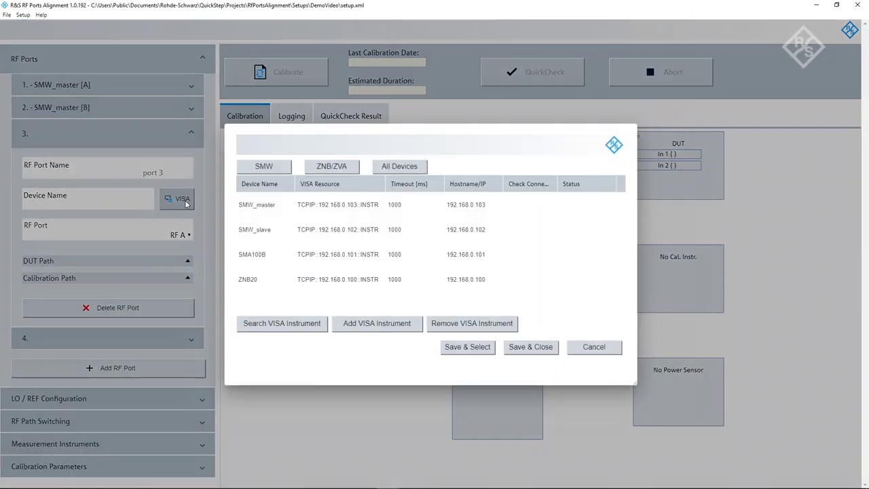
pyautogui.click(547, 229)
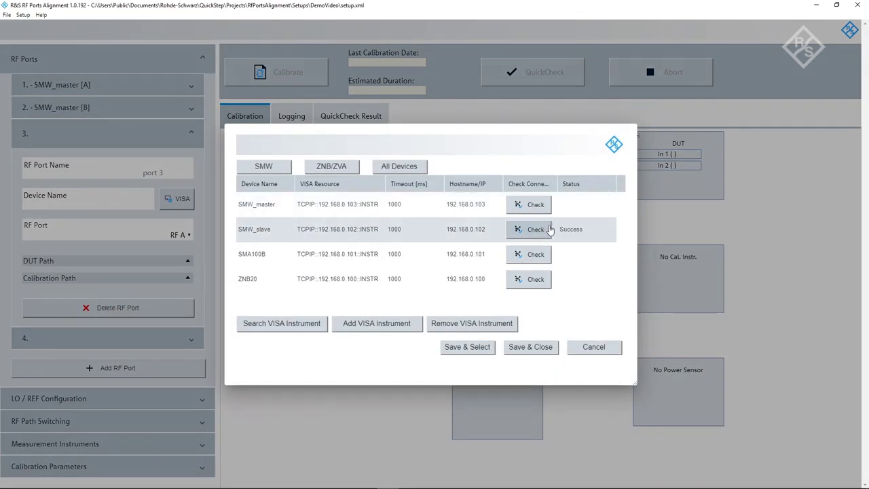
pyautogui.click(467, 347)
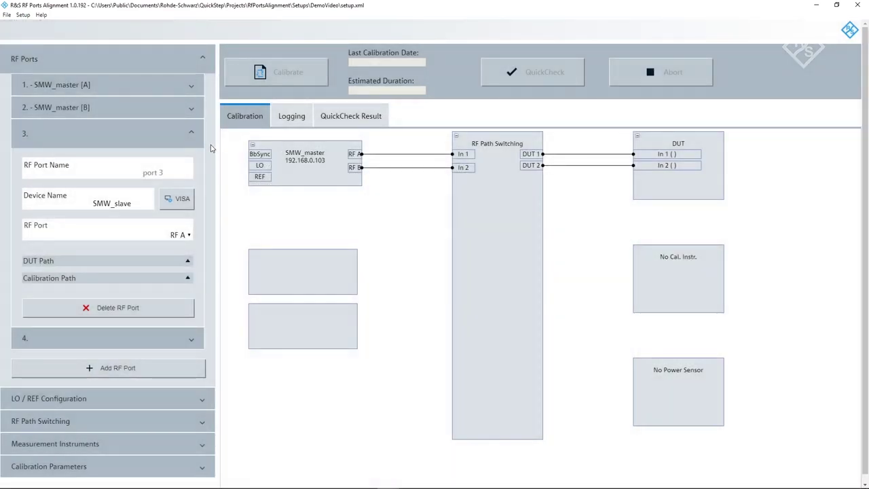
pyautogui.click(172, 133)
# - Add RF port 4 on SMW_slave, routed from output RF B
pyautogui.click(171, 156)
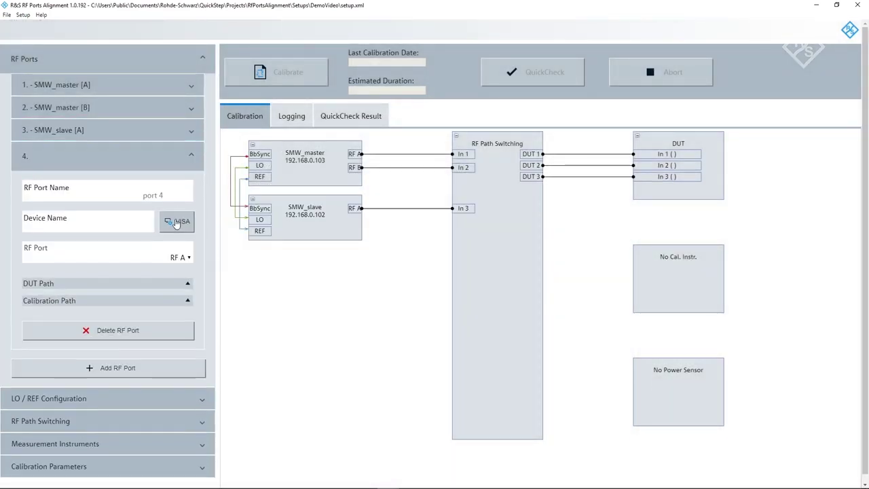
pyautogui.click(180, 221)
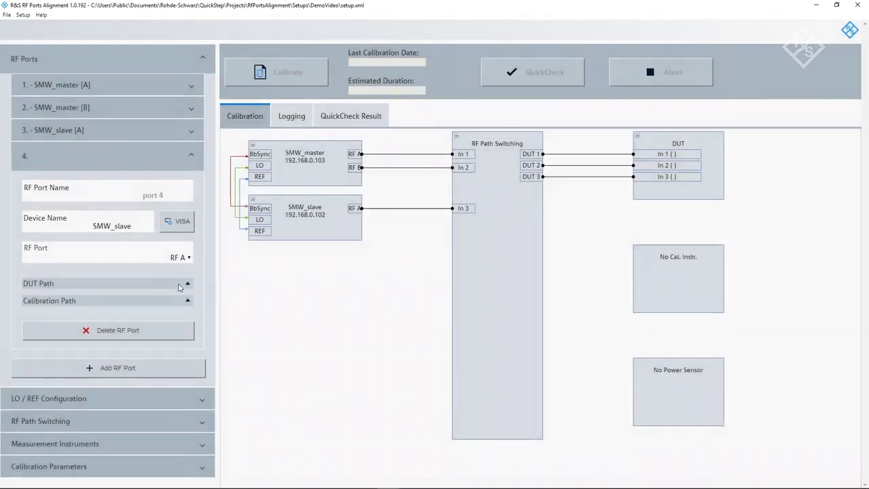
pyautogui.click(467, 347)
pyautogui.click(167, 262)
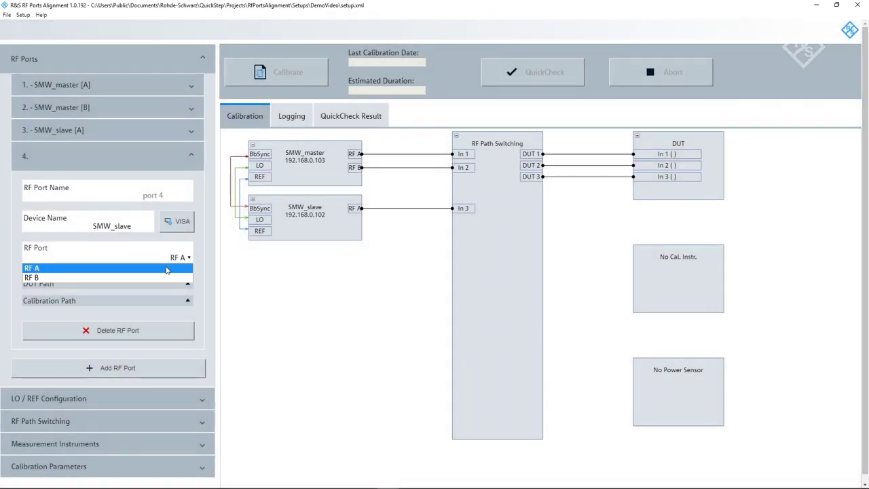
pyautogui.click(168, 277)
pyautogui.click(162, 165)
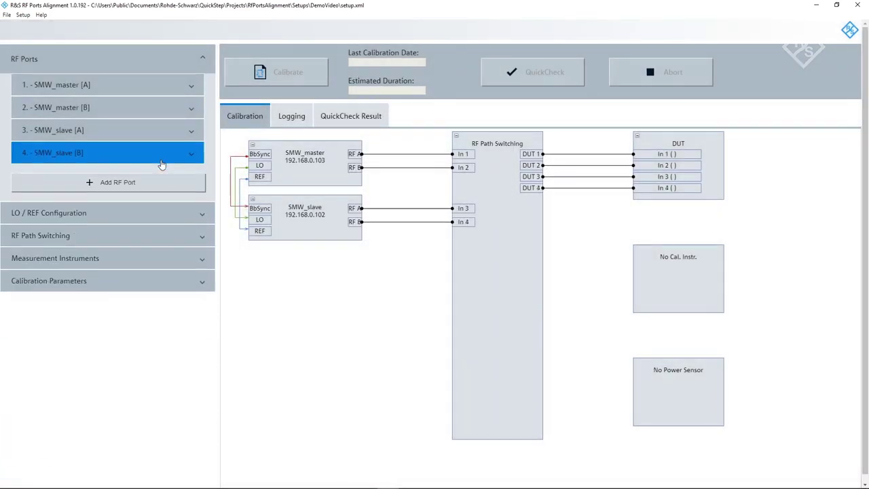
pyautogui.click(185, 70)
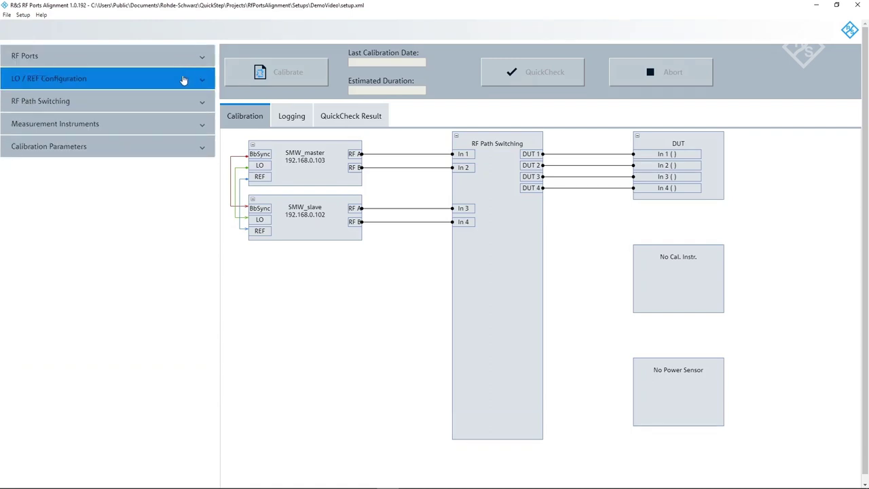
# - Make the LO source External, using the SMA100B instrument
pyautogui.click(183, 80)
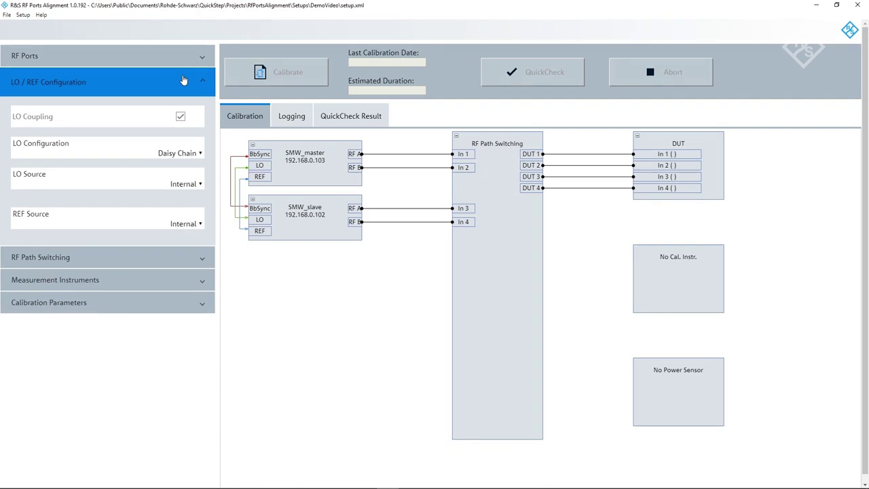
pyautogui.click(192, 187)
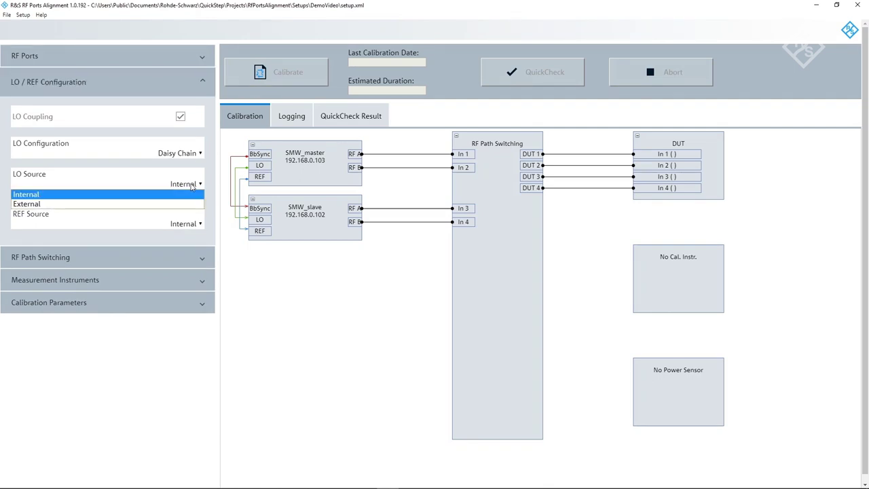
pyautogui.click(124, 204)
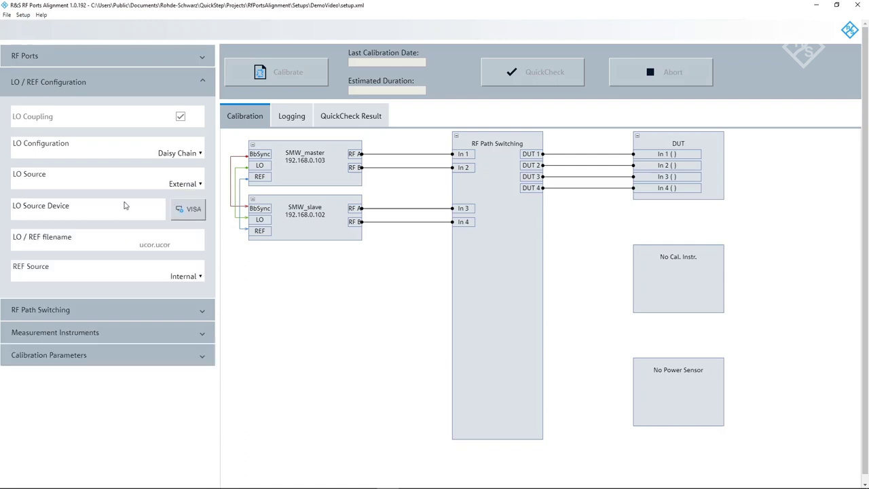
pyautogui.click(183, 209)
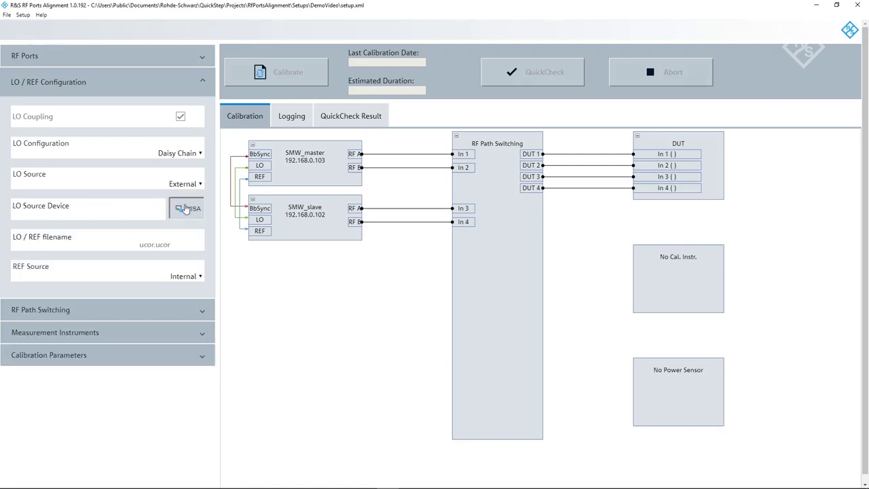
pyautogui.click(262, 253)
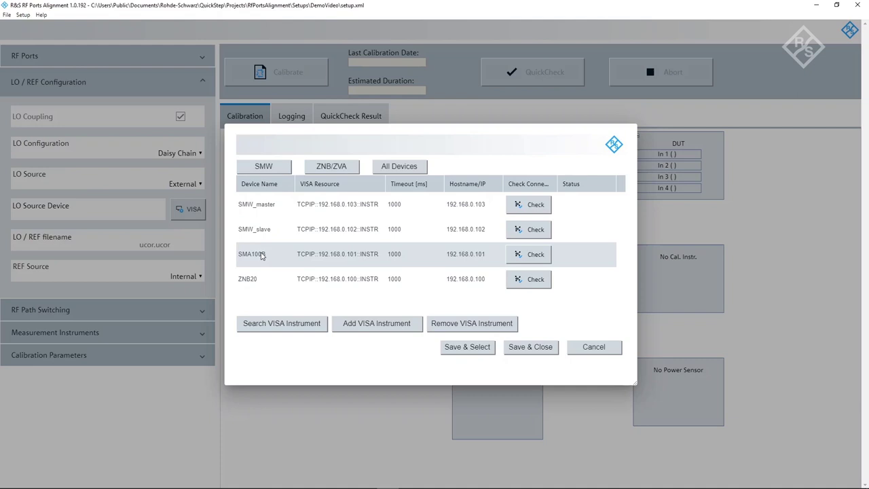
pyautogui.click(528, 255)
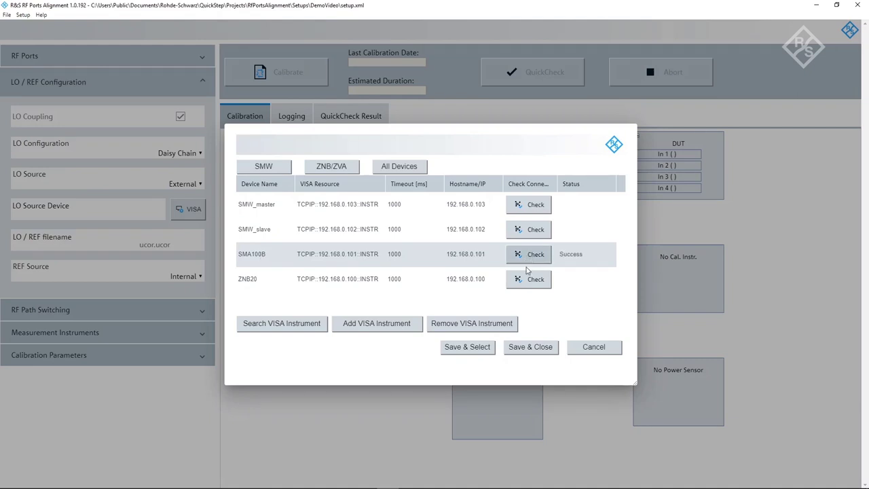
pyautogui.click(466, 346)
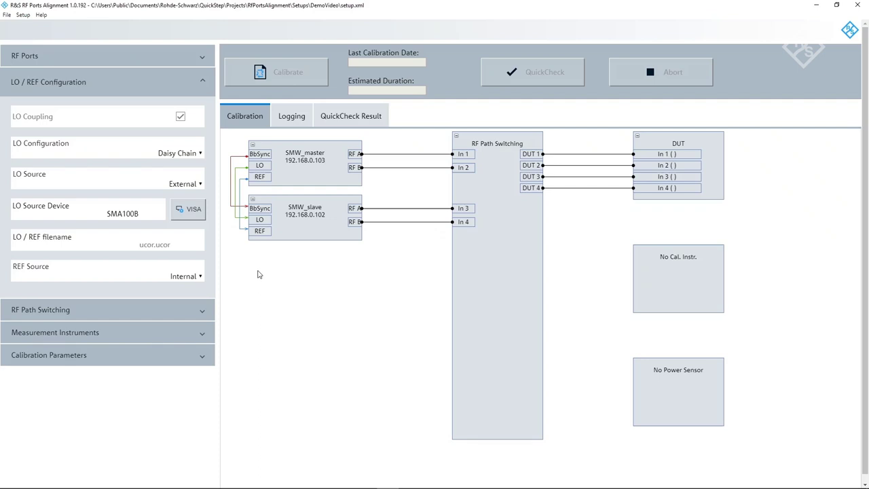
# - Set the LO configuration to Star and the reference source to External
pyautogui.click(199, 154)
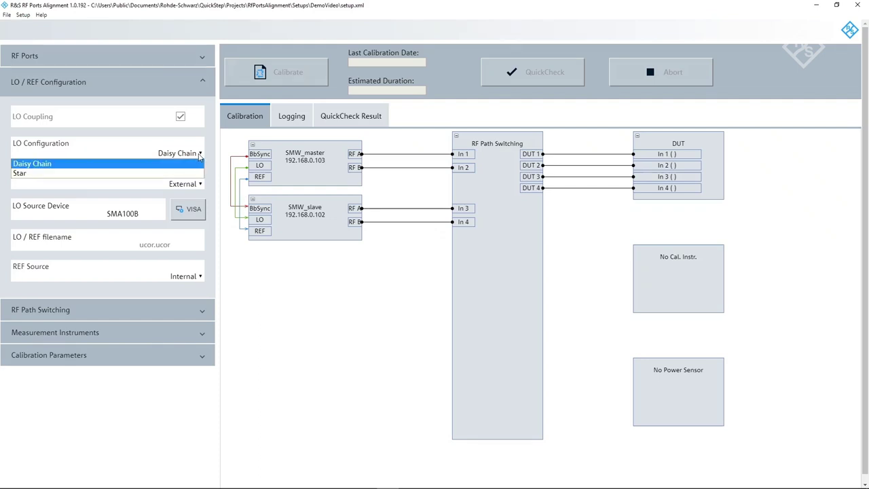
pyautogui.click(186, 174)
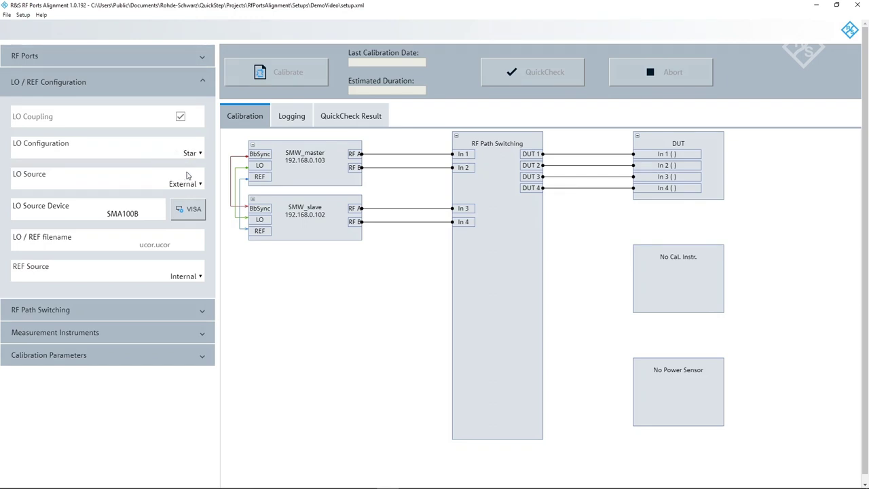
pyautogui.click(190, 279)
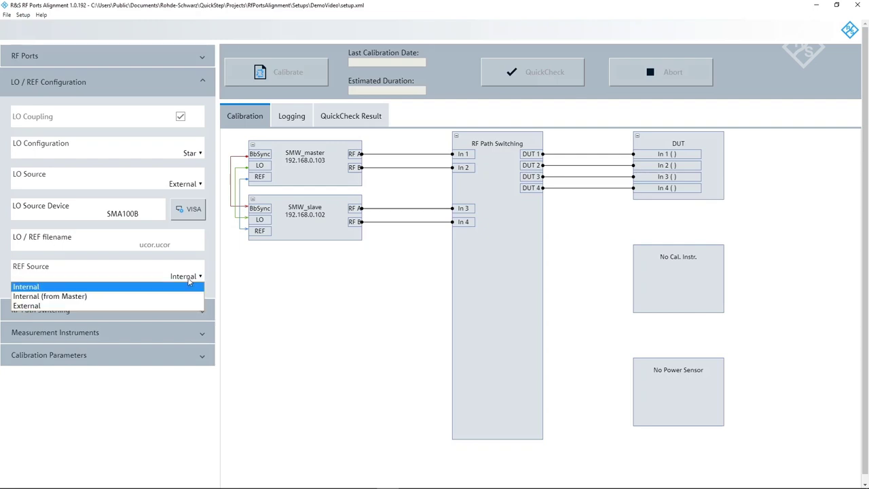
pyautogui.click(85, 306)
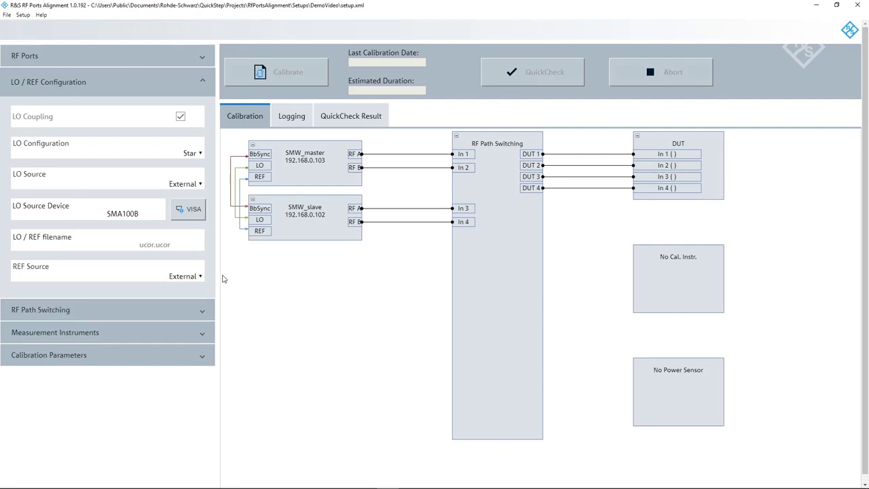
pyautogui.click(211, 79)
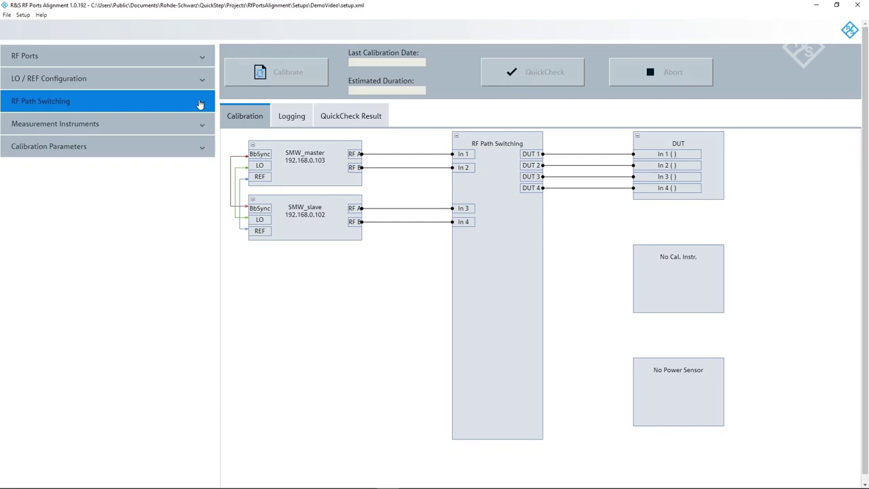
# - Change the RF Path Switching mode from Automatic to Manual
pyautogui.click(200, 104)
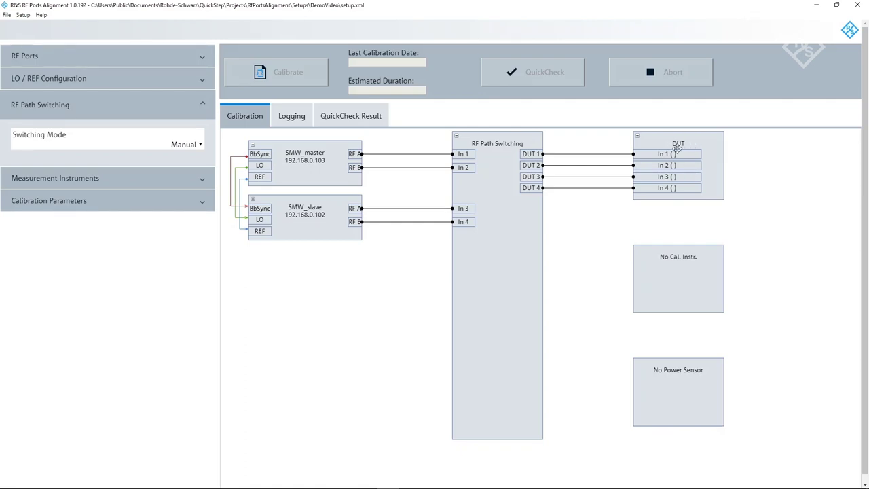
pyautogui.click(181, 147)
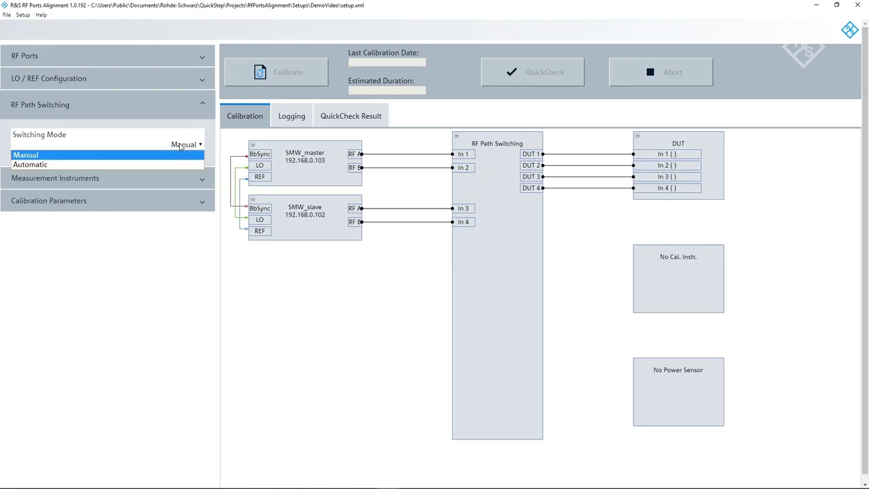
pyautogui.click(50, 167)
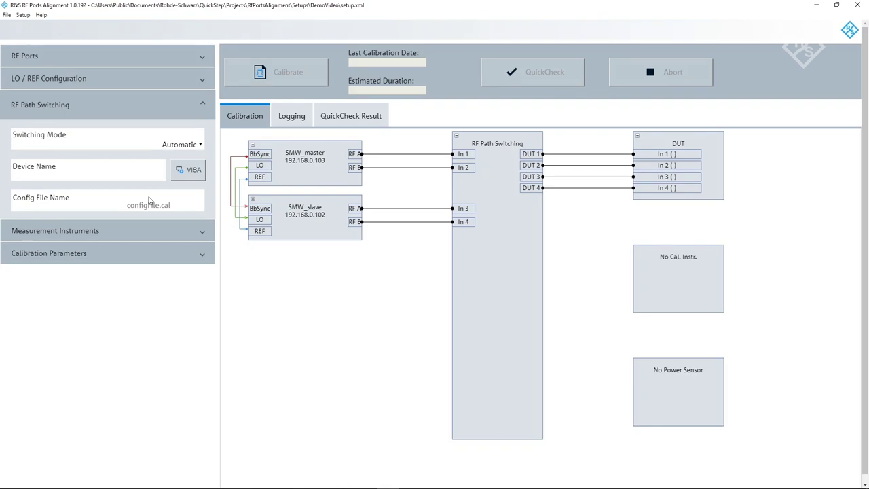
pyautogui.click(164, 146)
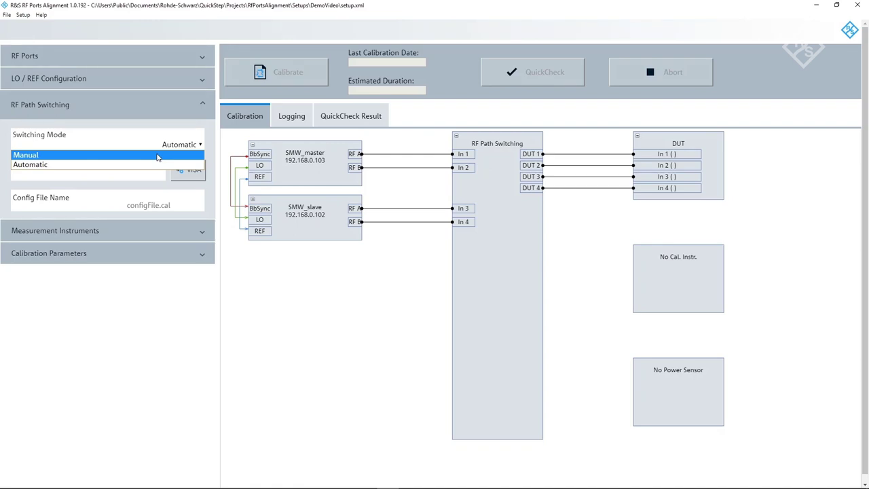
pyautogui.click(156, 156)
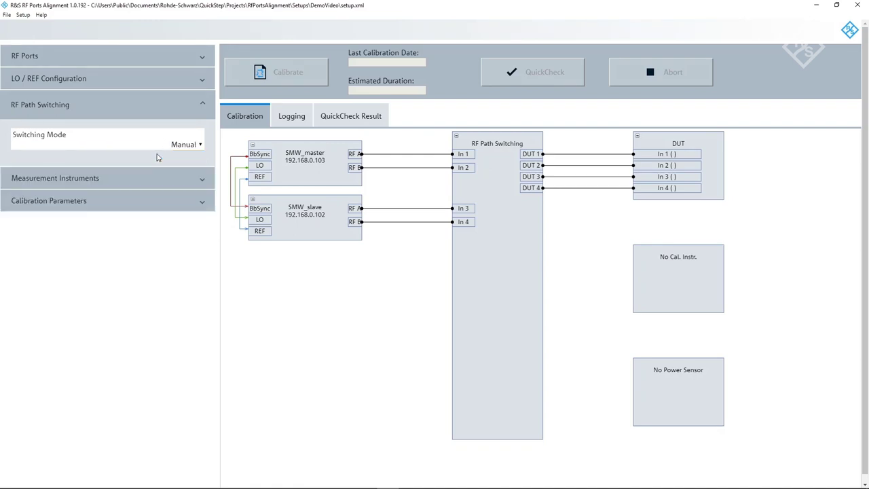
pyautogui.click(179, 115)
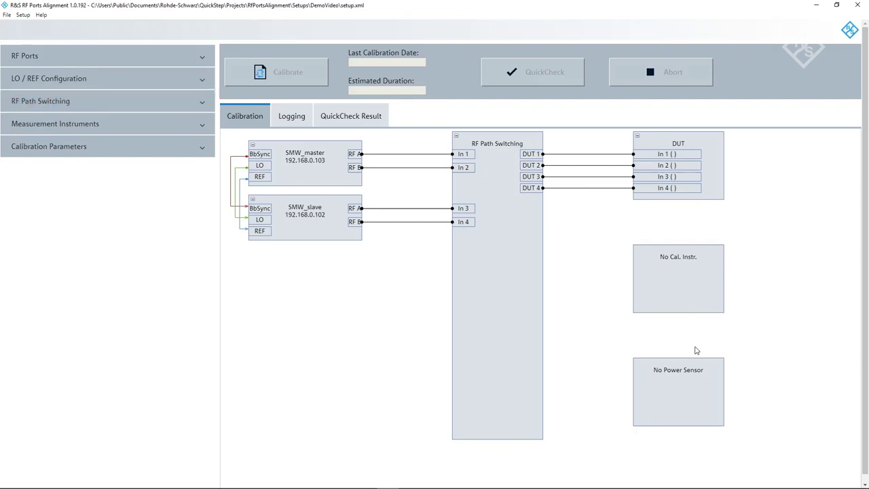
# - Assign the ZNB20 as the vector network analyzer after checking its connection
pyautogui.moveTo(684, 262)
pyautogui.mouseDown()
pyautogui.moveTo(692, 278)
pyautogui.moveTo(691, 259)
pyautogui.mouseUp()
pyautogui.click(109, 127)
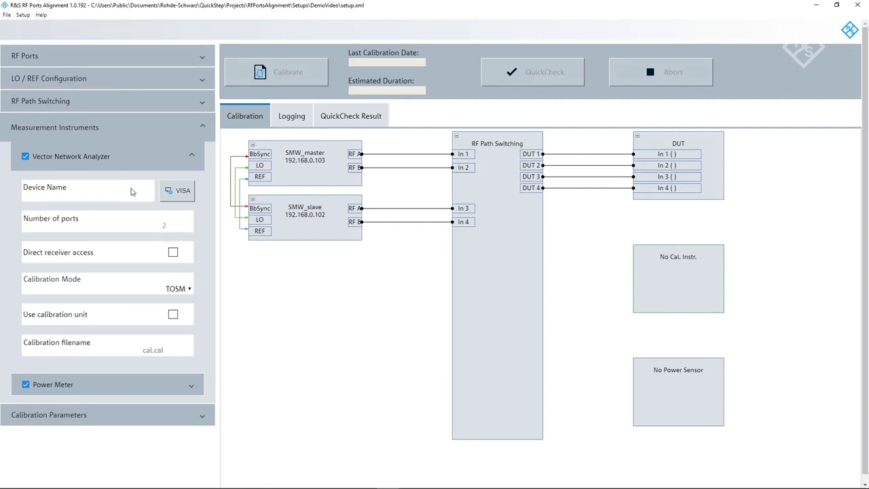
pyautogui.click(170, 194)
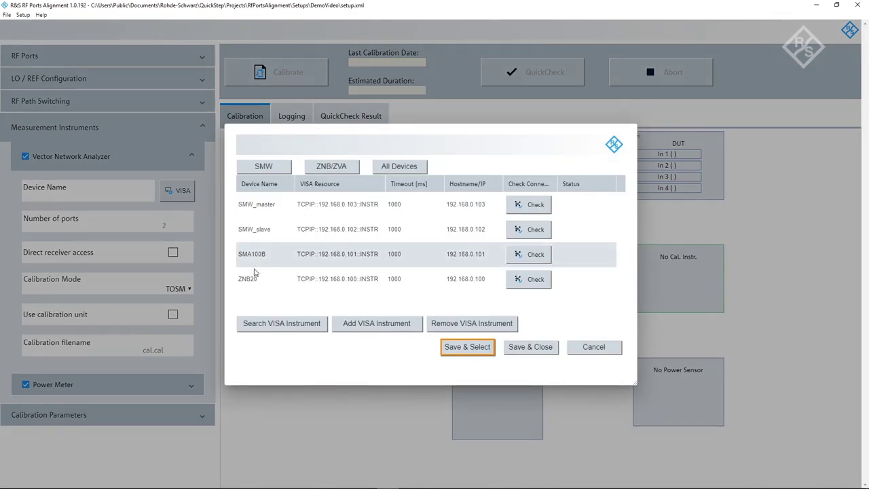
pyautogui.click(547, 279)
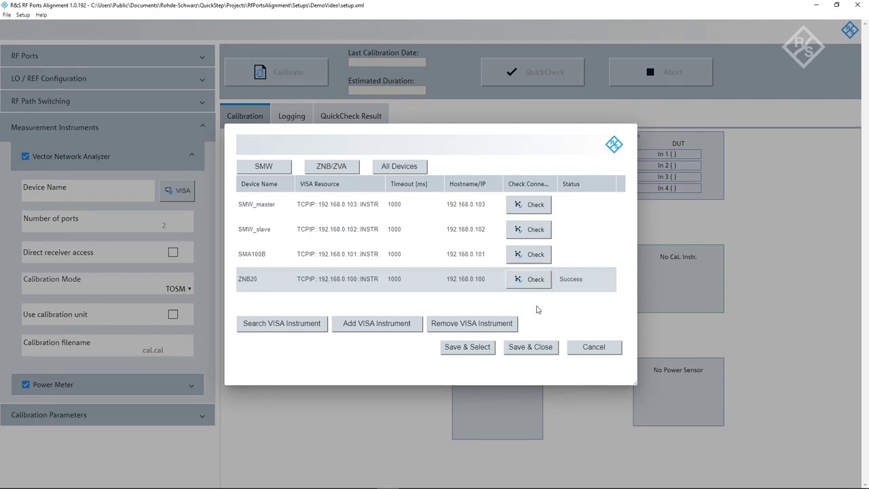
pyautogui.click(479, 347)
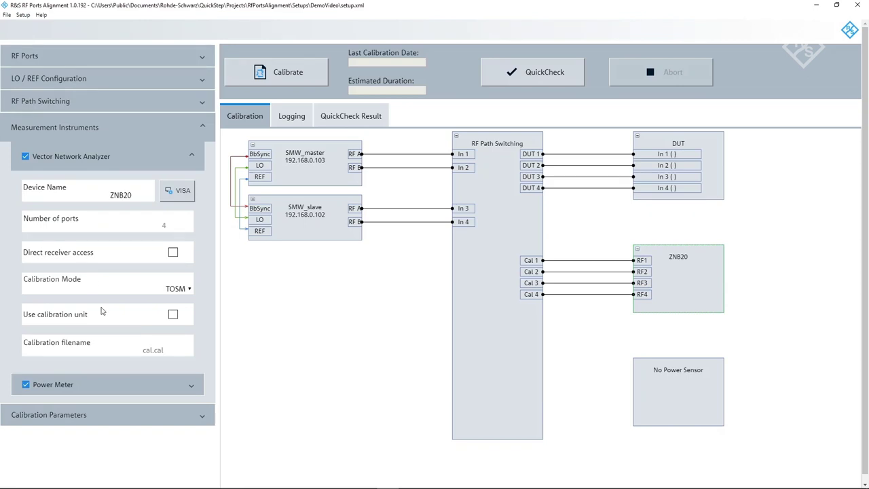
# - Set the calibration file name to demo.cal
pyautogui.click(114, 354)
pyautogui.write('demo.cal')
pyautogui.click(98, 157)
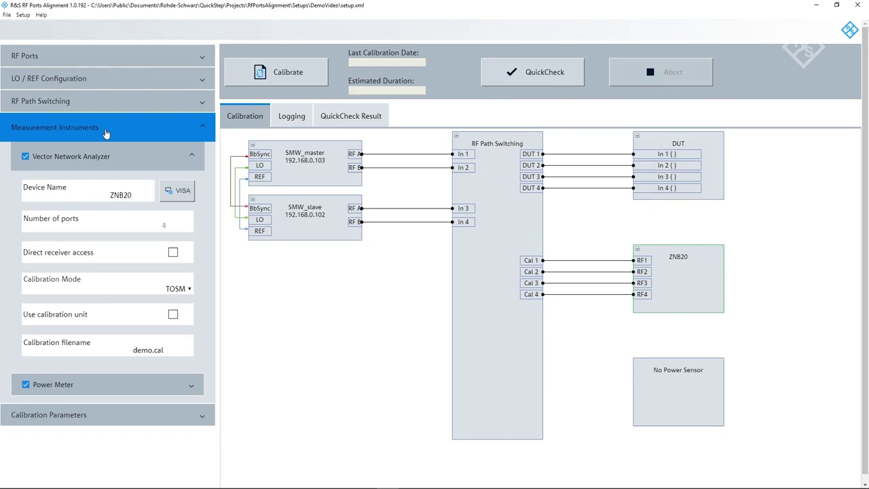
pyautogui.click(116, 155)
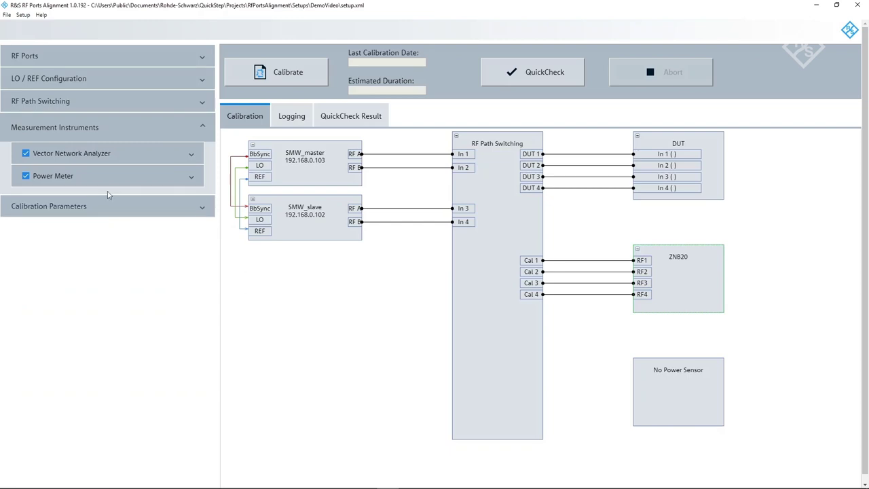
pyautogui.click(109, 180)
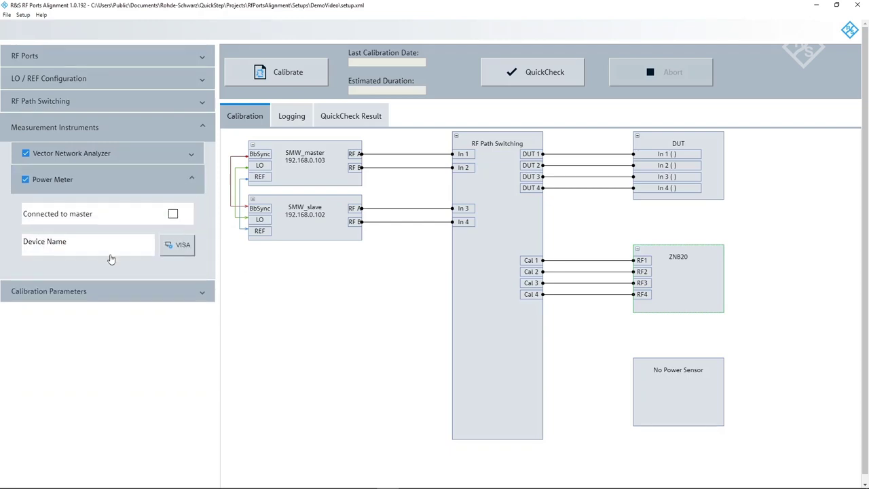
pyautogui.click(114, 179)
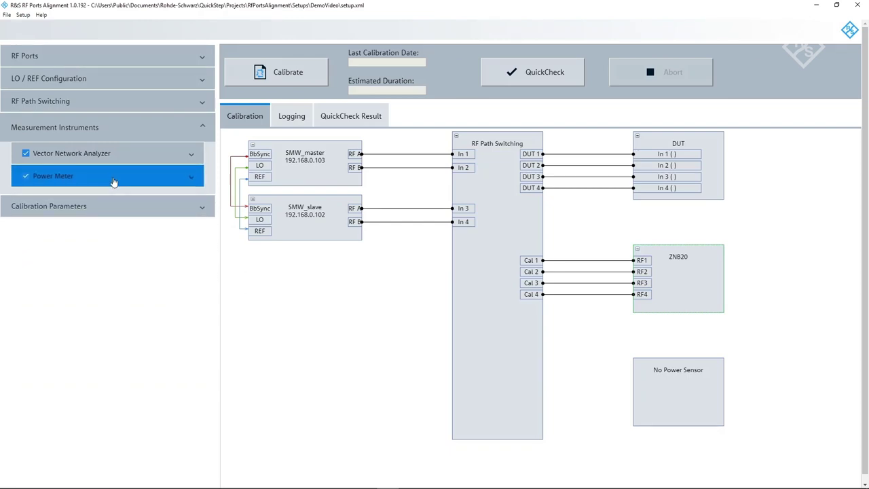
pyautogui.click(122, 135)
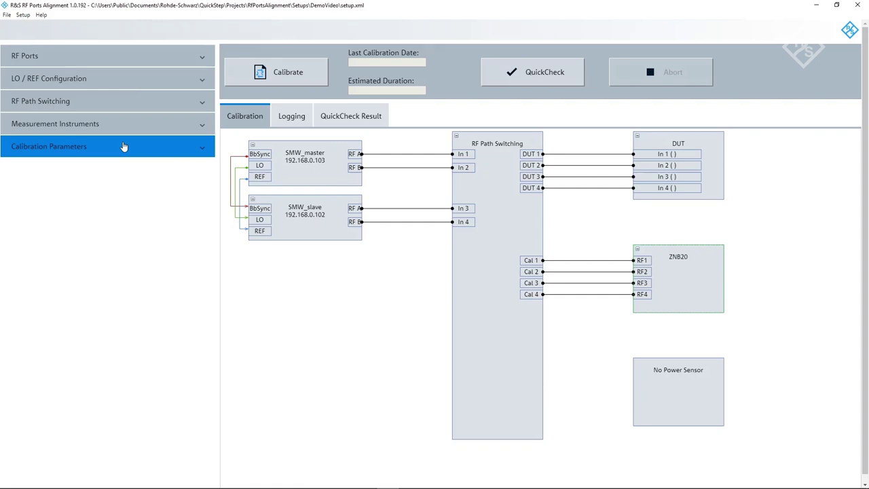
# - Set calibration frequency 9–11 GHz, 500 MHz step, and 500 MHz modulation bandwidth
pyautogui.click(124, 146)
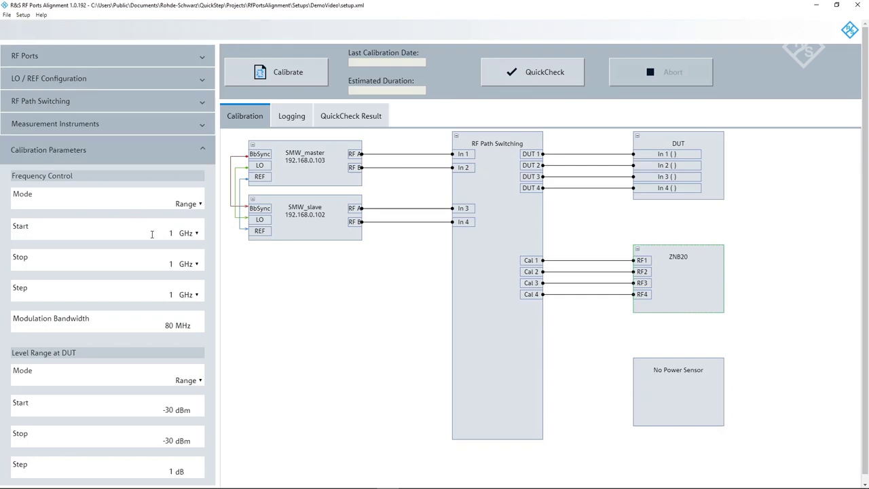
pyautogui.write('9')
pyautogui.press('Tab')
pyautogui.write('11')
pyautogui.press('Tab')
pyautogui.click(191, 294)
pyautogui.click(184, 315)
pyautogui.click(165, 296)
pyautogui.write('500')
pyautogui.press('Tab')
pyautogui.write('500')
pyautogui.press('Tab')
# - Set the level range from −10 to 0 dBm in 5 dB steps
pyautogui.click(162, 409)
pyautogui.write('-10')
pyautogui.click(168, 438)
pyautogui.write('0')
pyautogui.press('Tab')
pyautogui.write('5')
pyautogui.click(187, 158)
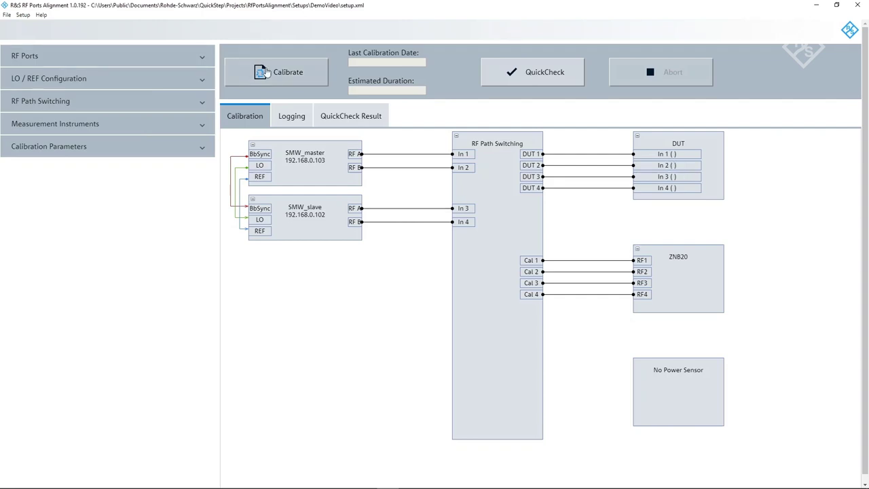
# - Save the setup, start the calibration, and acknowledge the QuickCheck start notice
pyautogui.hotkey('ctrl', 's')
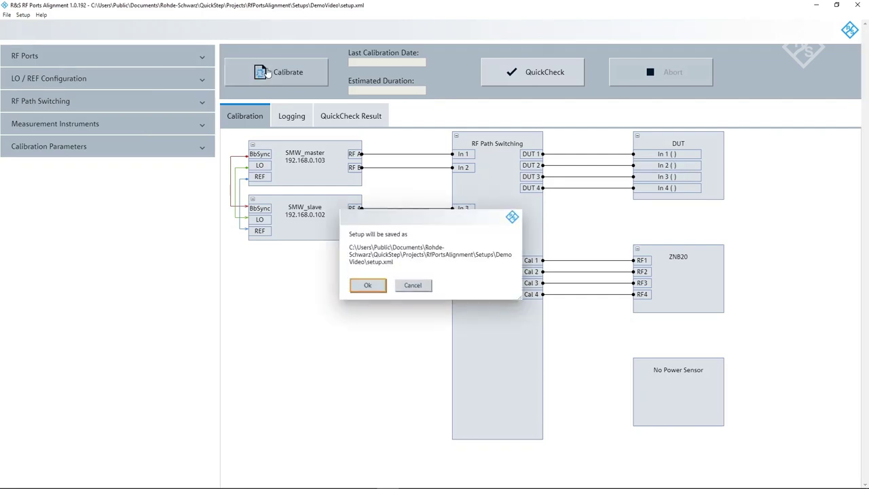
pyautogui.click(360, 287)
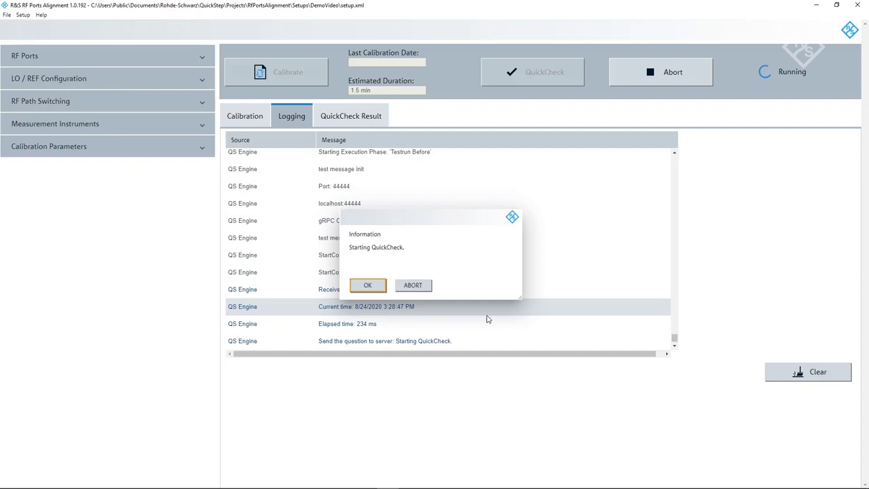
pyautogui.click(365, 286)
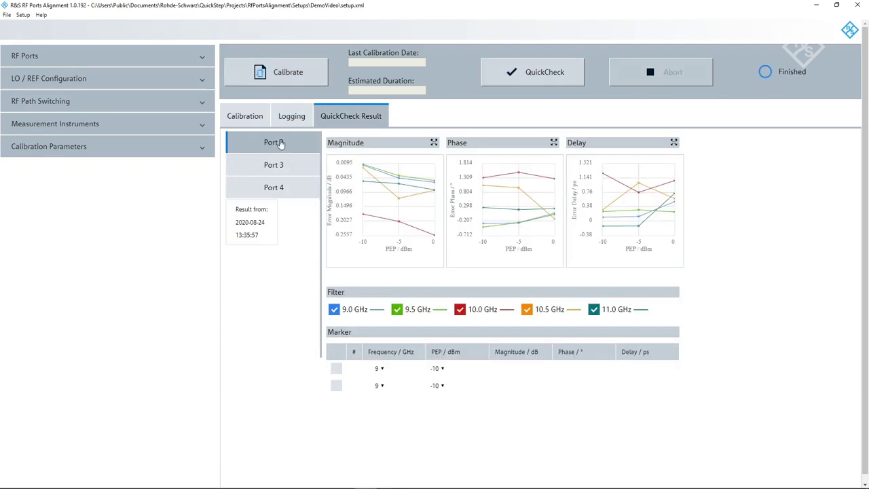
# - Compare the QuickCheck result plots for Port 3, Port 4, Port 3 again, then Port 2
pyautogui.click(279, 167)
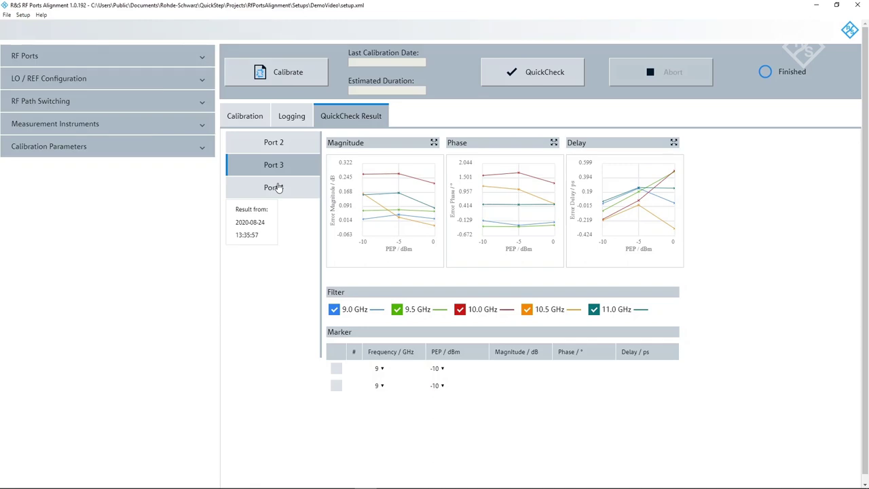
pyautogui.click(278, 188)
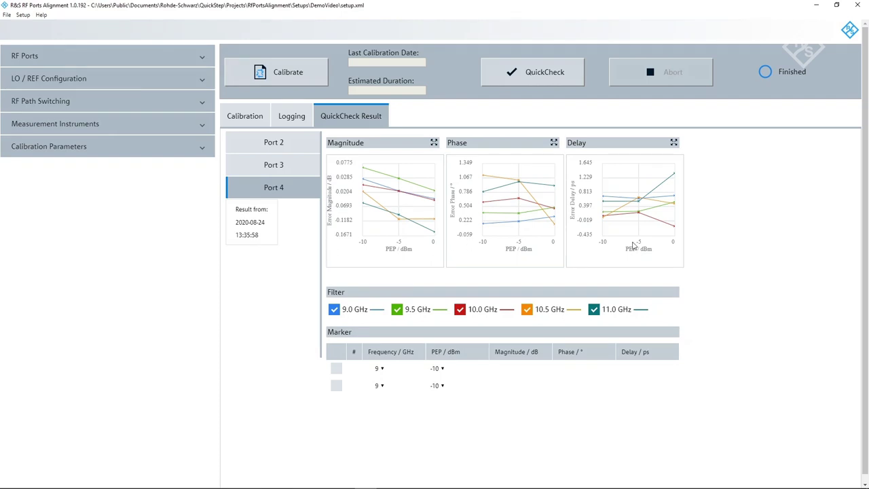
pyautogui.click(273, 166)
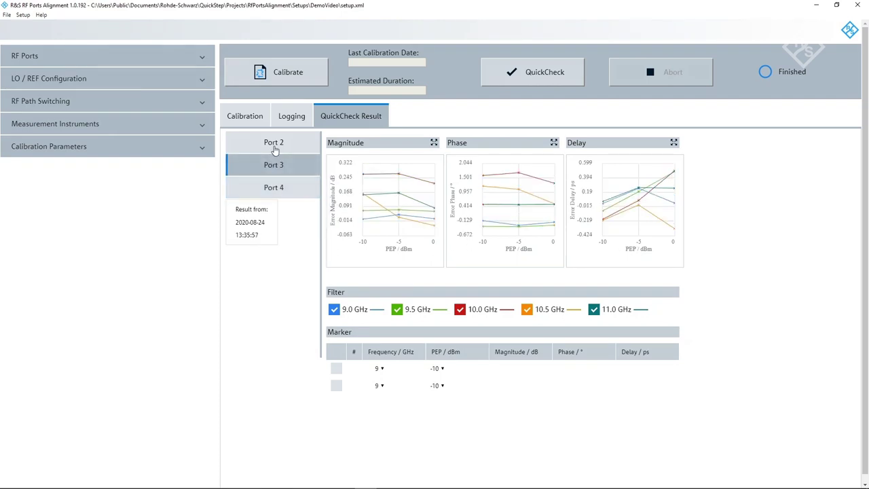
pyautogui.click(275, 145)
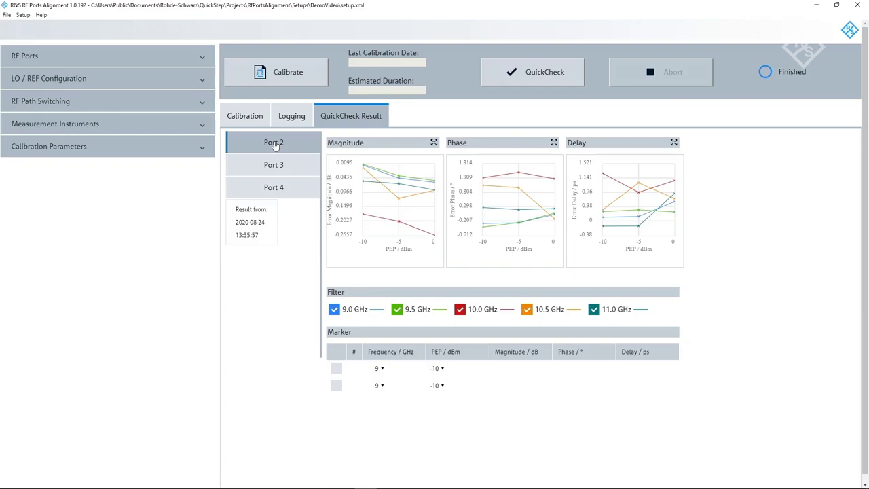